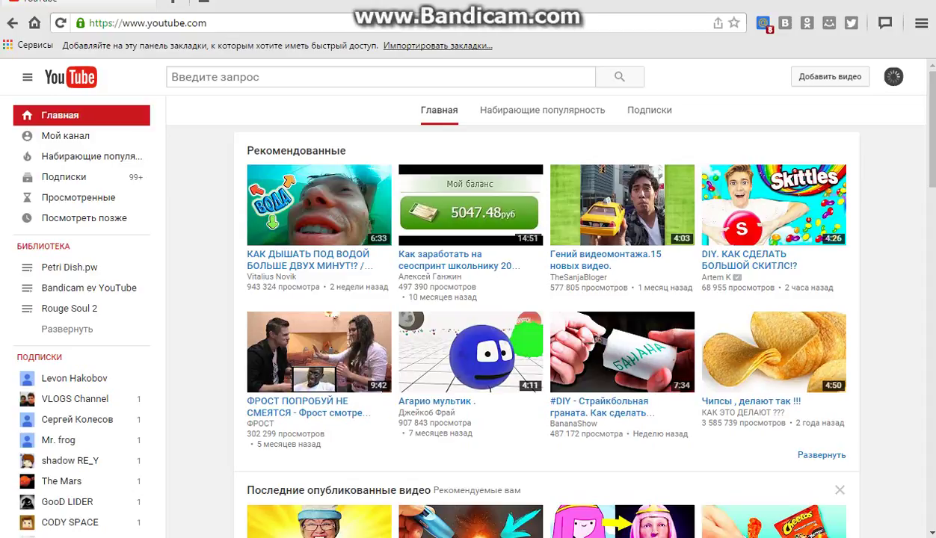
- Open the channel's Video Manager and look through the list of uploaded videos
{"action": "key", "text": "F5"}
{"action": "left_click", "coordinate": [75, 137]}
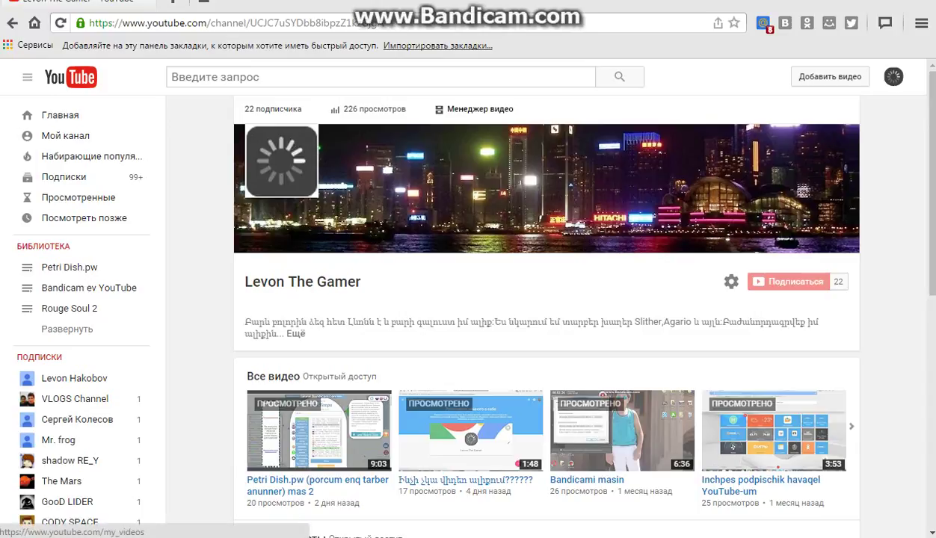
{"action": "left_click", "coordinate": [480, 109]}
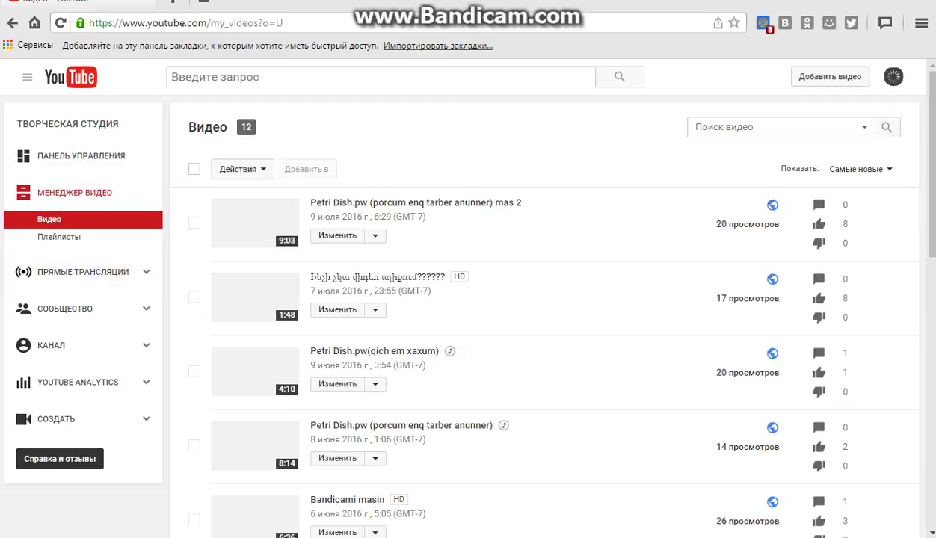
{"action": "scroll", "coordinate": [468, 299], "scroll_direction": "down", "scroll_amount": 1}
{"action": "scroll", "coordinate": [468, 299], "scroll_direction": "down", "scroll_amount": 4}
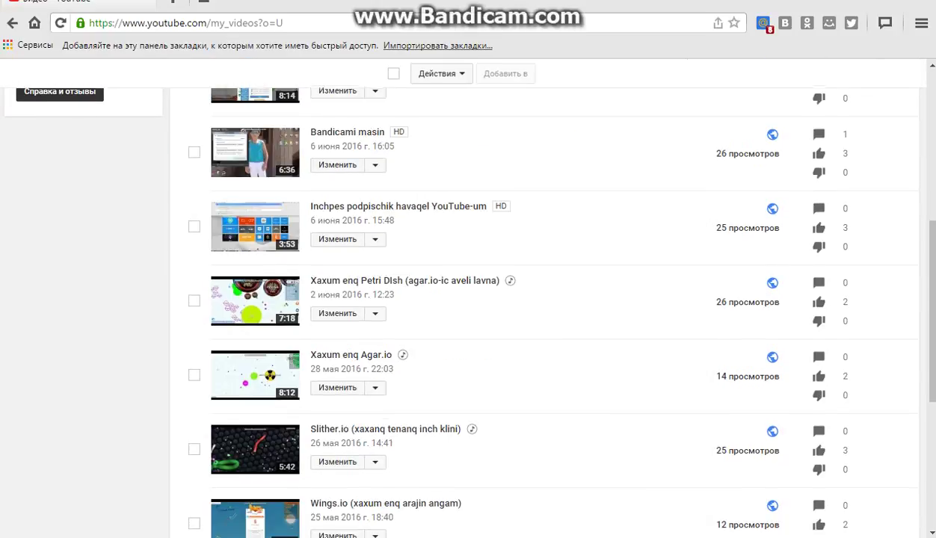
{"action": "scroll", "coordinate": [468, 299], "scroll_direction": "up", "scroll_amount": 5}
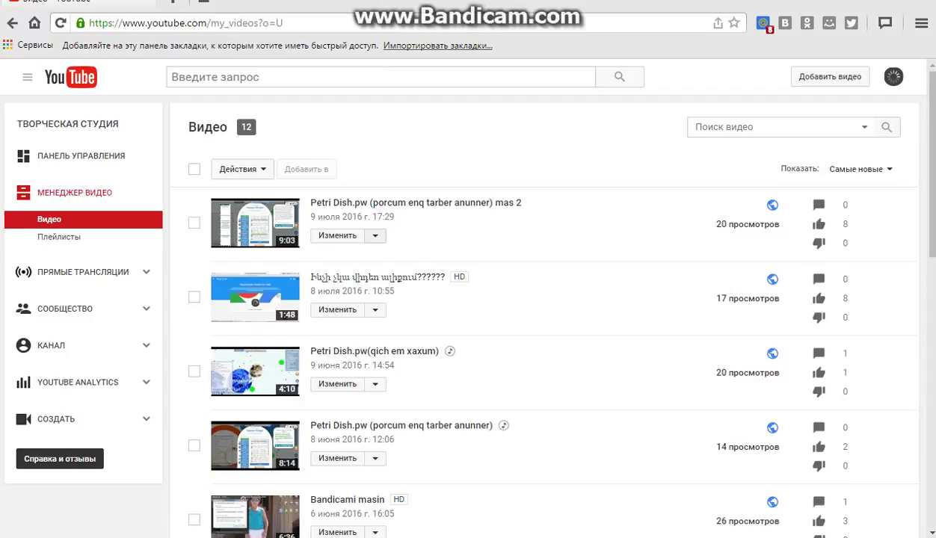
- Open the video enhancement tools for "Petri Dish.pw (porcum enq tarber anunner) mas 2"
{"action": "left_click", "coordinate": [375, 235]}
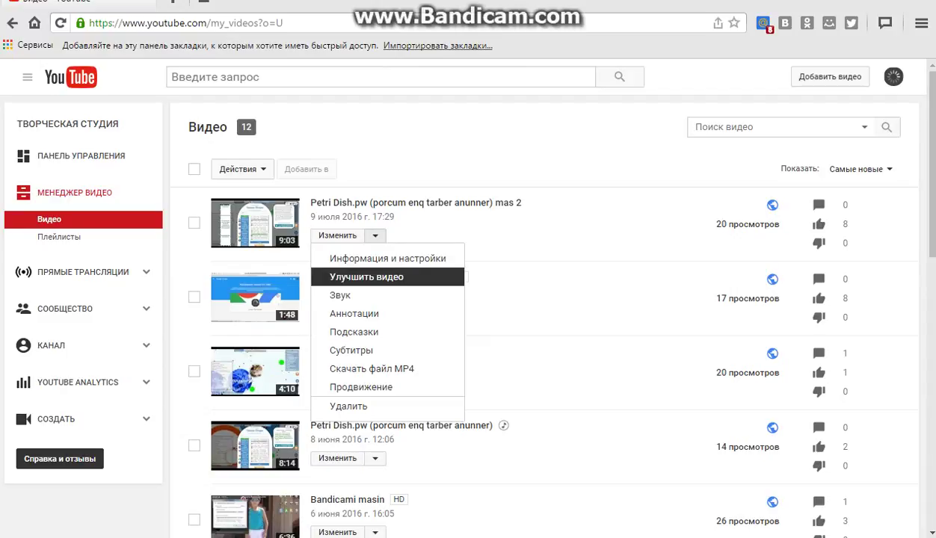
{"action": "left_click", "coordinate": [366, 277]}
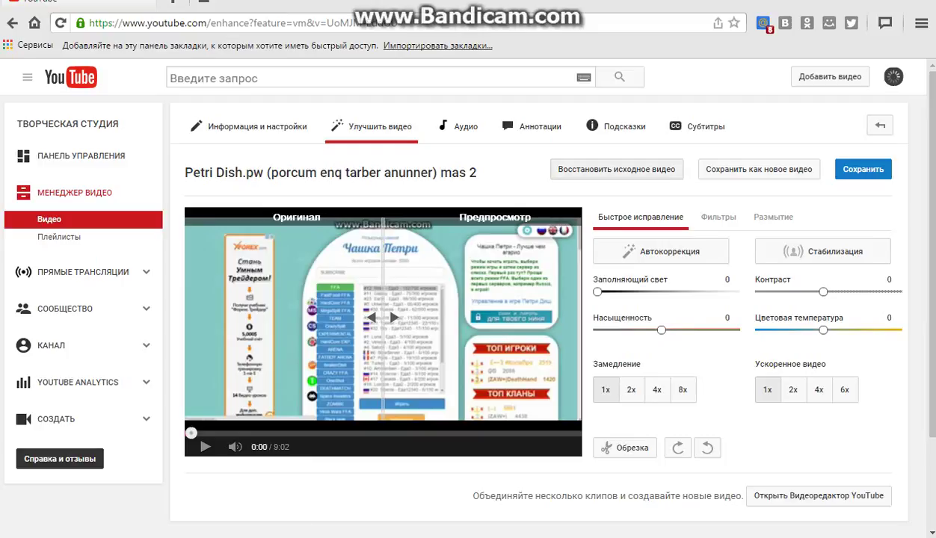
{"action": "left_click", "coordinate": [457, 126]}
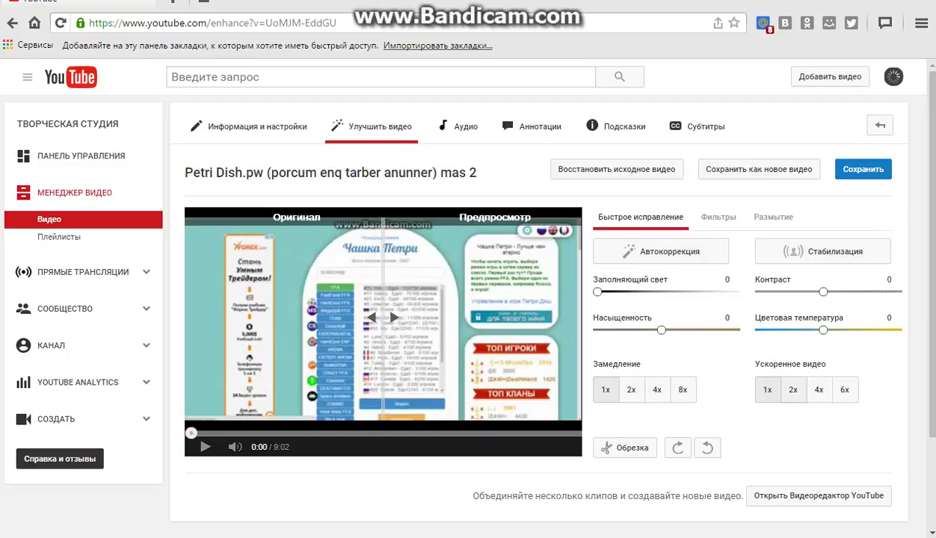
- Try the speed-up effect at 2x and 6x and the slow-motion effect at 2x, playing the preview
{"action": "left_click", "coordinate": [794, 390]}
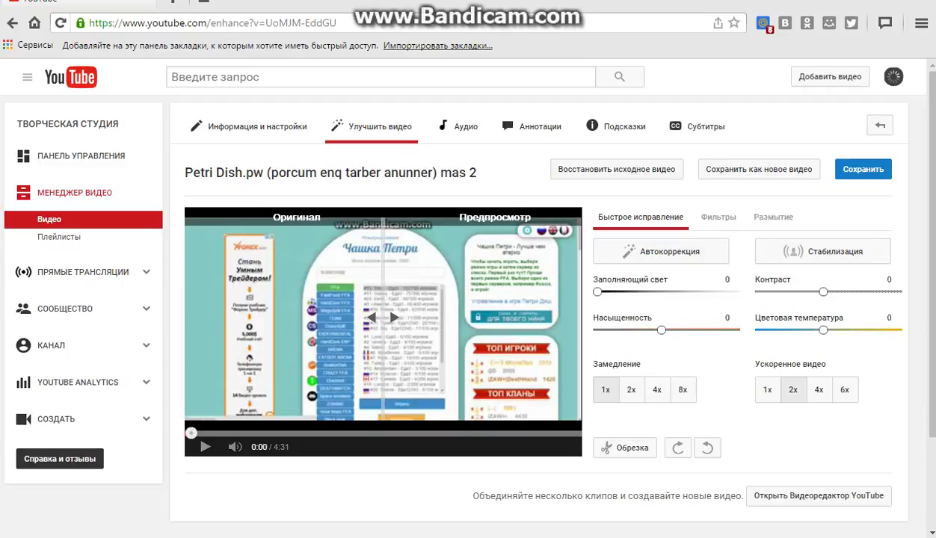
{"action": "key", "text": "space"}
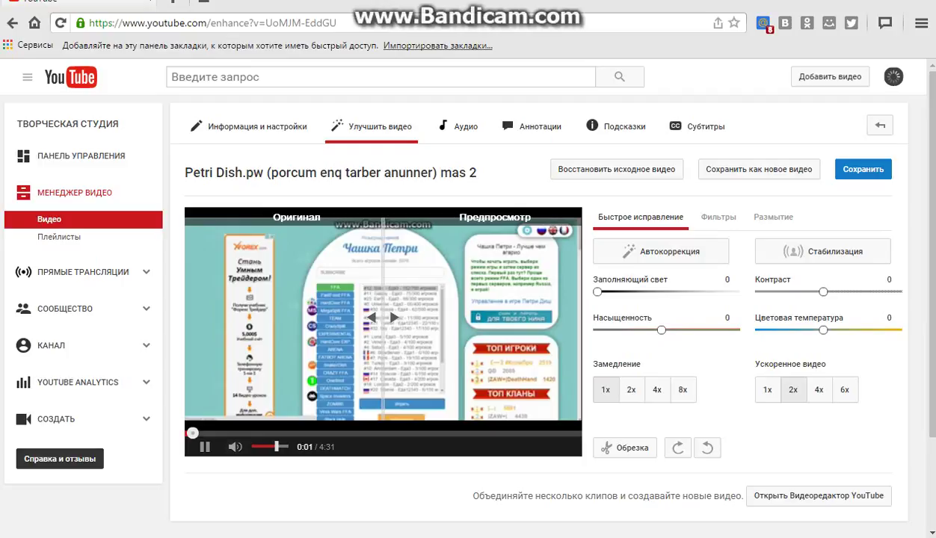
{"action": "left_click", "coordinate": [844, 389]}
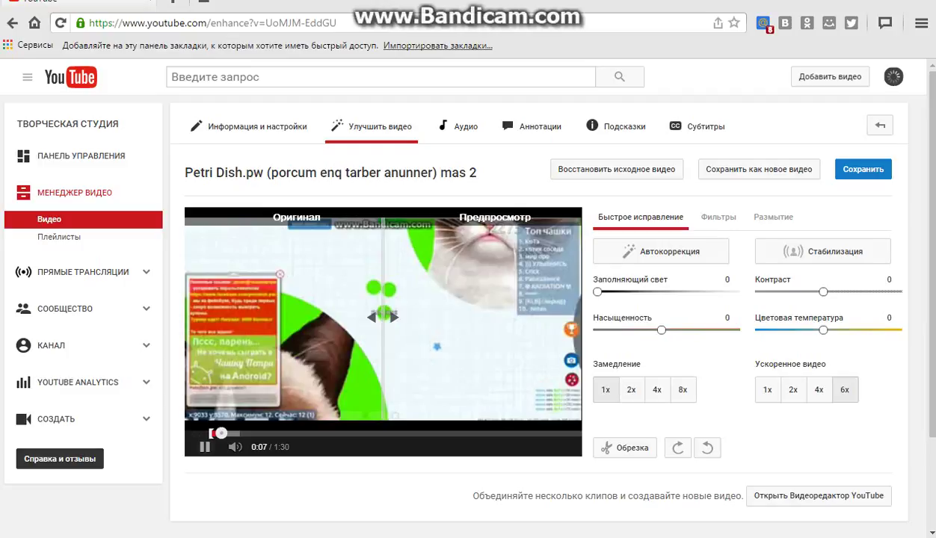
{"action": "key", "text": "space"}
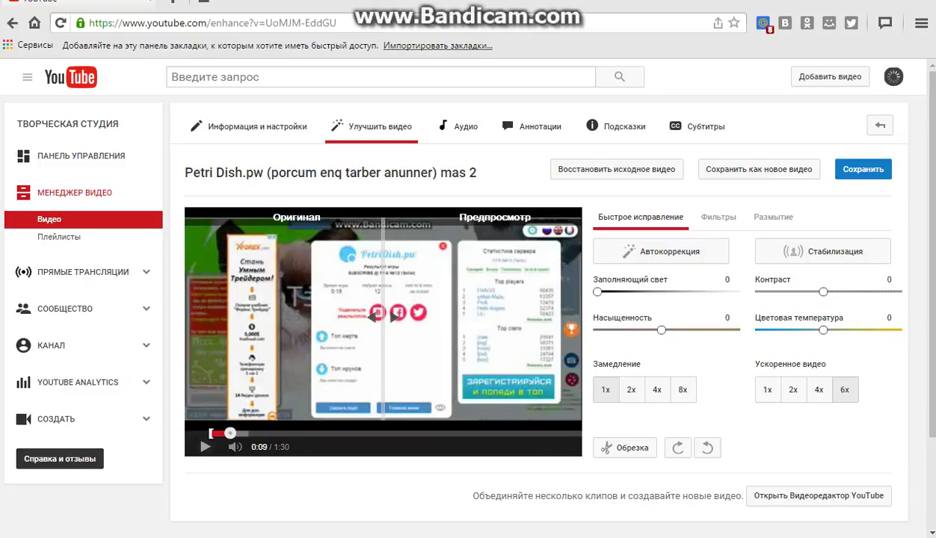
{"action": "left_click", "coordinate": [631, 389]}
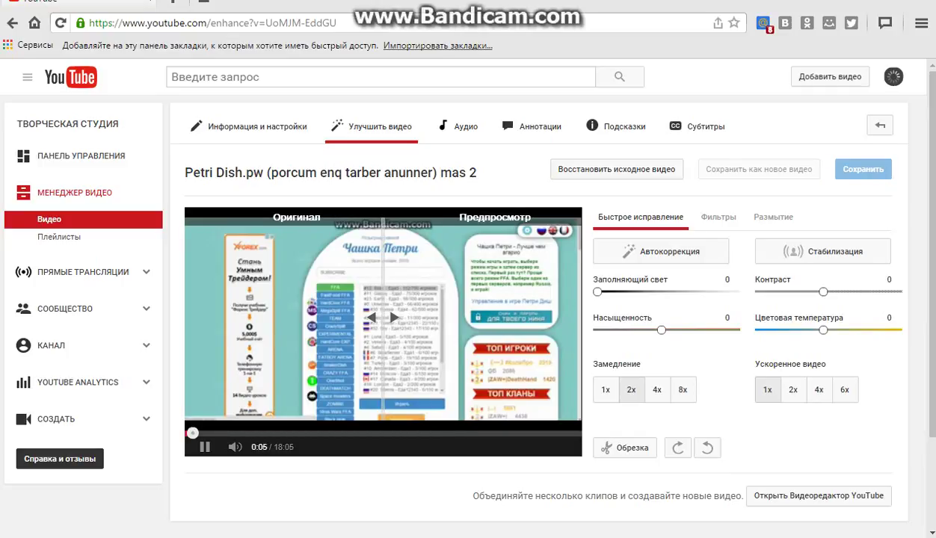
{"action": "key", "text": "space"}
- Browse the video filters and apply the dark black-and-white one with shaded edges
{"action": "left_click", "coordinate": [717, 217]}
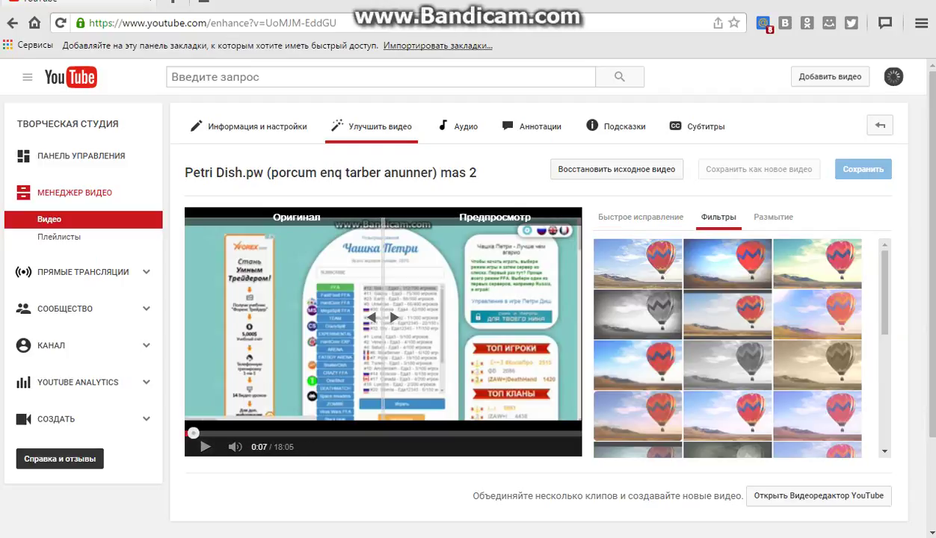
{"action": "scroll", "coordinate": [817, 314], "scroll_direction": "down", "scroll_amount": 2}
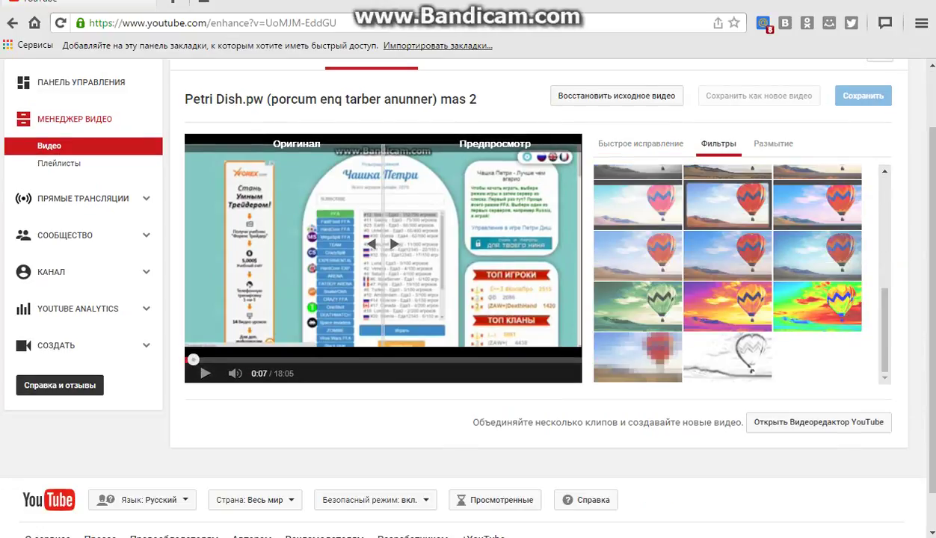
{"action": "scroll", "coordinate": [818, 323], "scroll_direction": "down", "scroll_amount": 2}
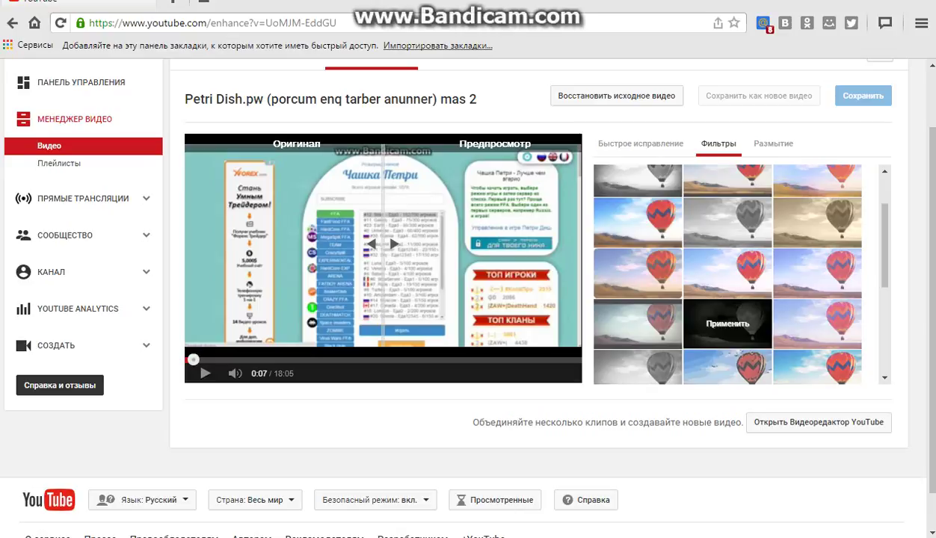
{"action": "left_click", "coordinate": [728, 323]}
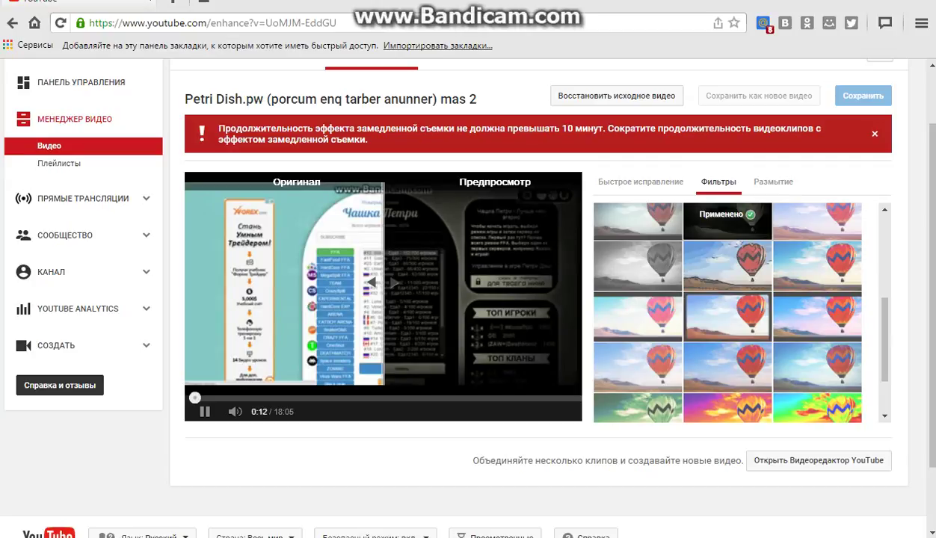
- Try the multicolour heat-map-style filter, the pixelated filter and the sketch filter (Эскиз) on the video
{"action": "scroll", "coordinate": [728, 314], "scroll_direction": "up", "scroll_amount": 8}
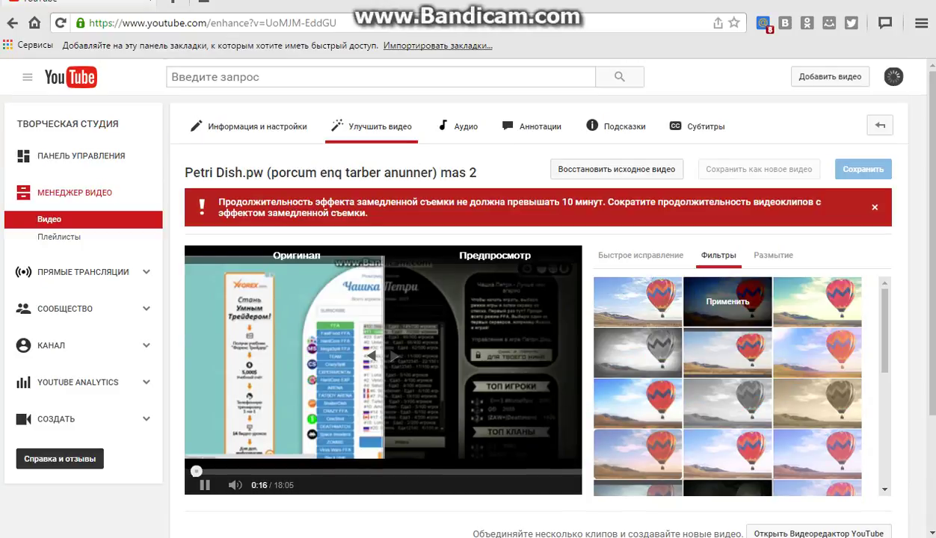
{"action": "scroll", "coordinate": [727, 302], "scroll_direction": "down", "scroll_amount": 6}
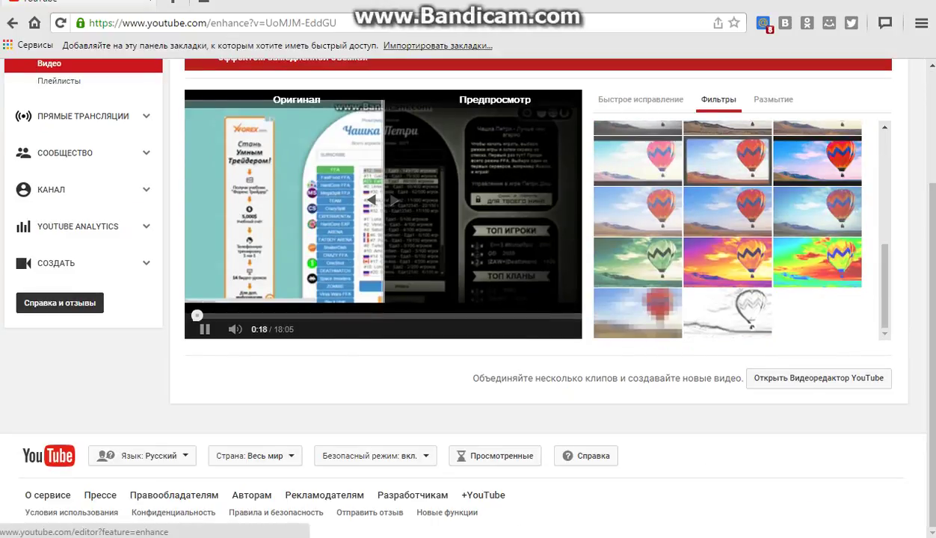
{"action": "left_click", "coordinate": [817, 261]}
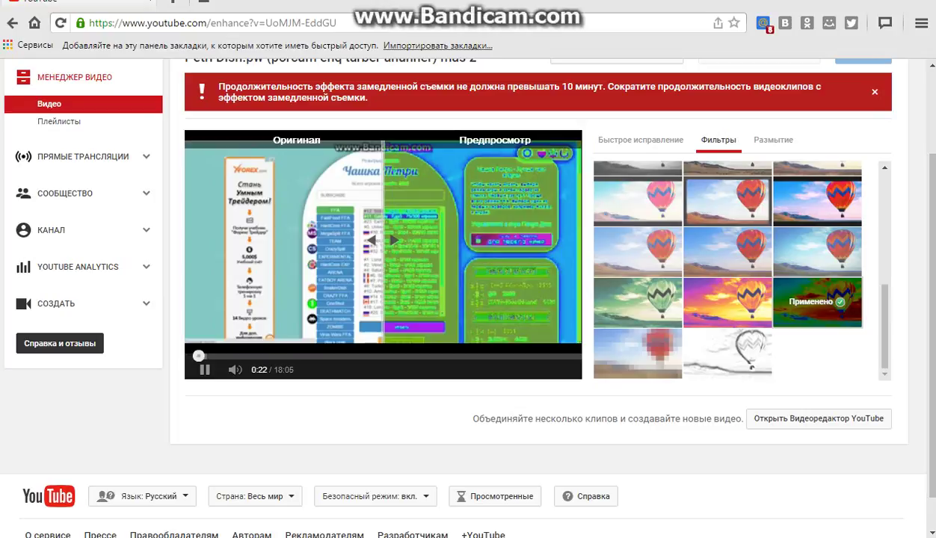
{"action": "mouse_move", "coordinate": [638, 353]}
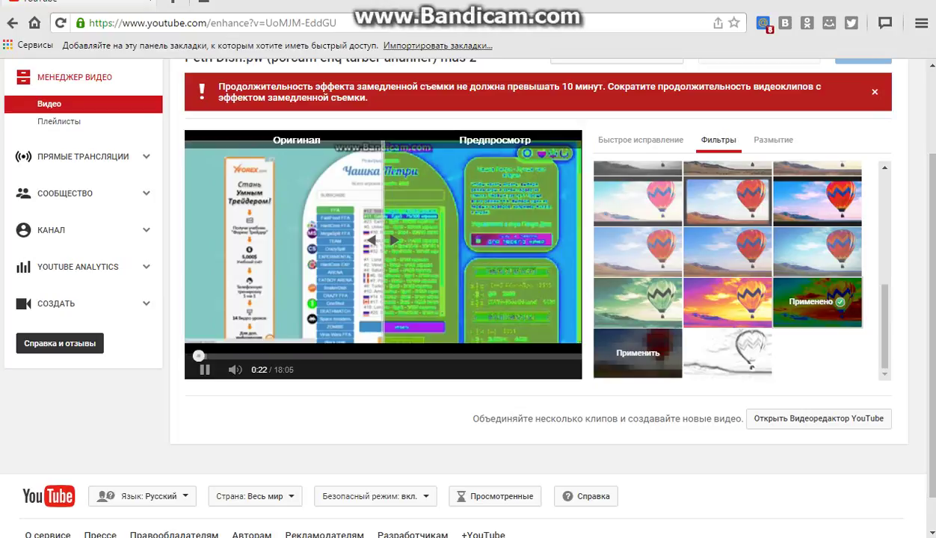
{"action": "left_click", "coordinate": [638, 353]}
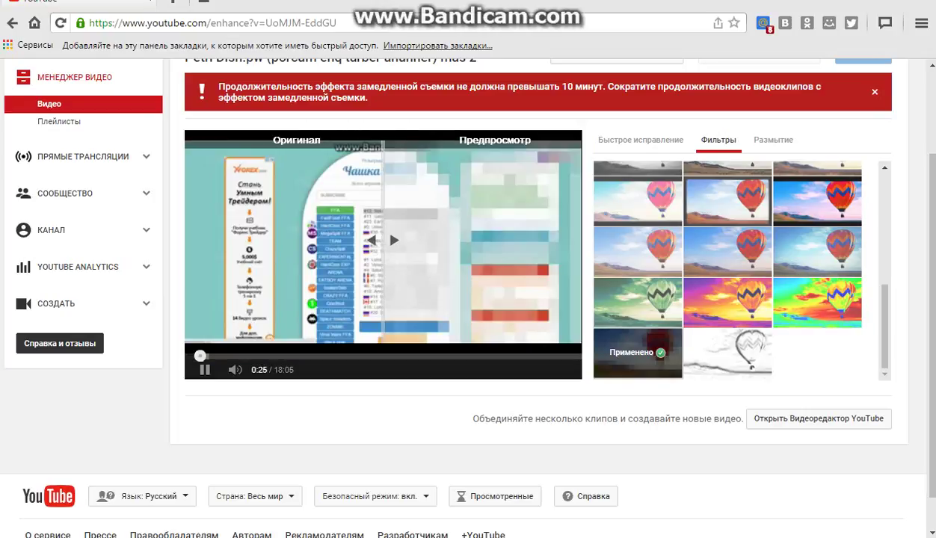
{"action": "left_click", "coordinate": [728, 353]}
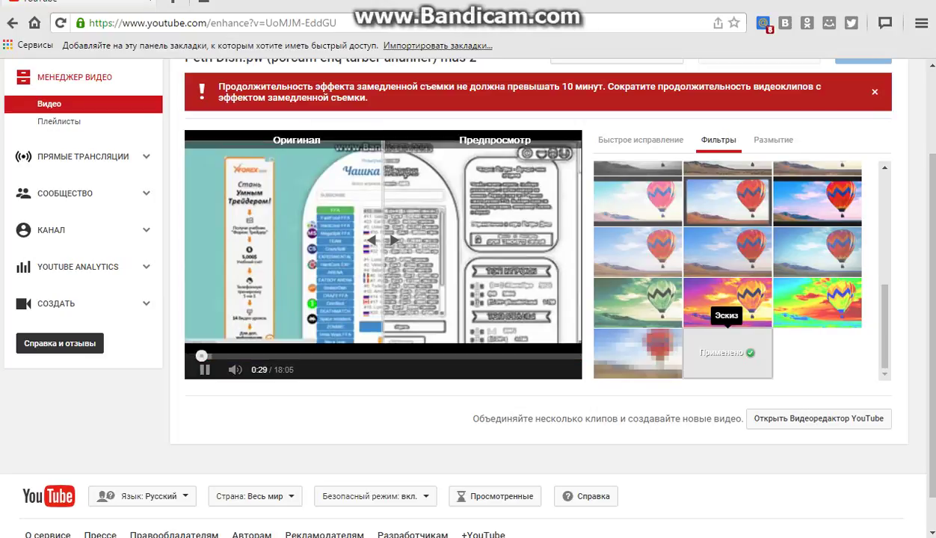
{"action": "scroll", "coordinate": [727, 351], "scroll_direction": "up", "scroll_amount": 3}
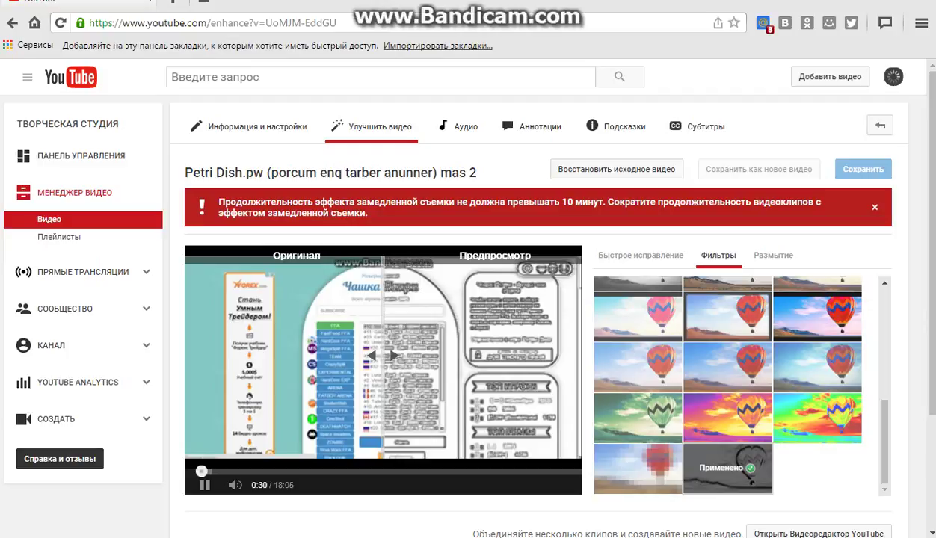
- Leave the enhancement page without saving the edits and return to the Video Manager
{"action": "left_click", "coordinate": [881, 125]}
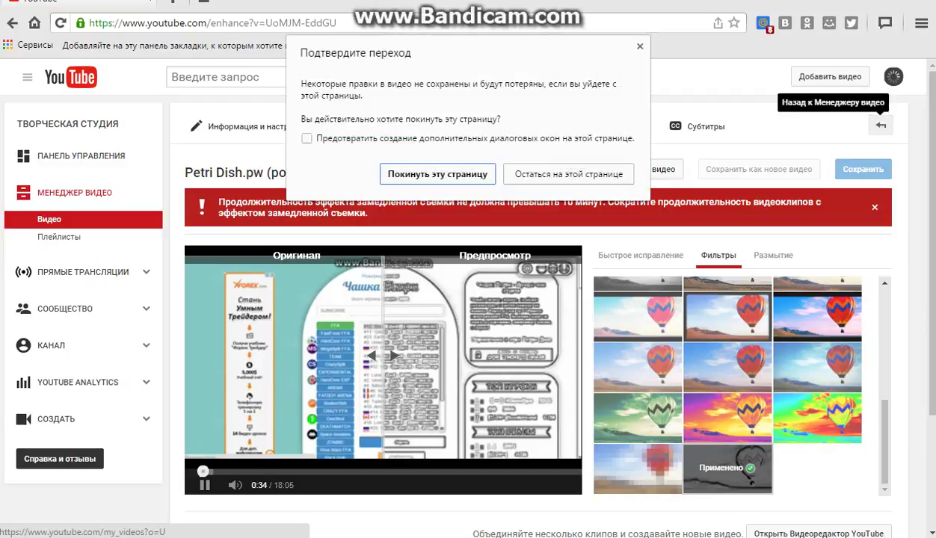
{"action": "key", "text": "Escape"}
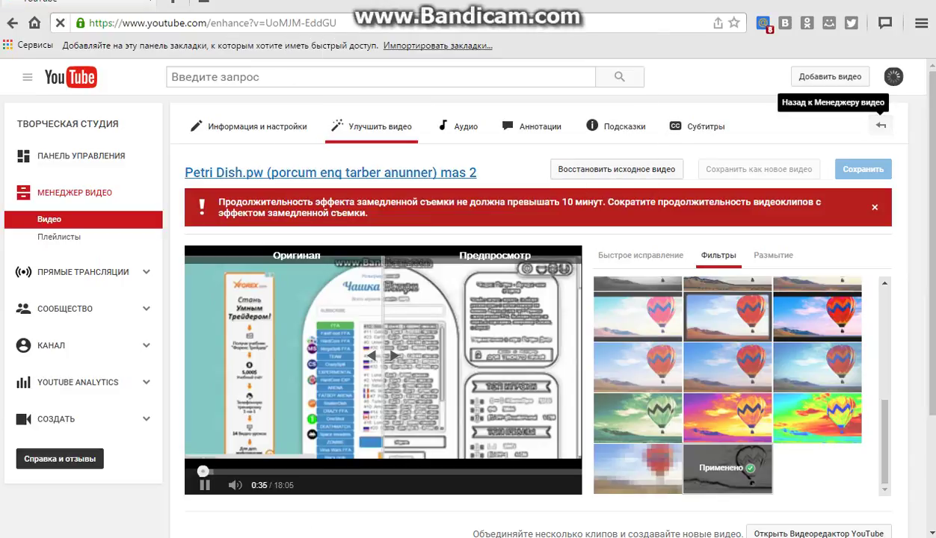
{"action": "left_click", "coordinate": [881, 125]}
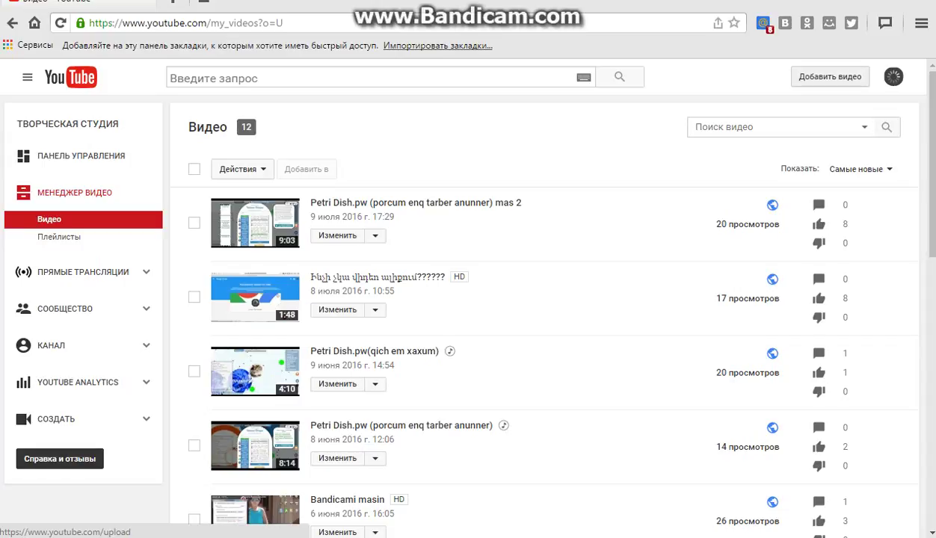
- Open the video editor from the video upload page and remove the existing Petri Dish.pw clip from the timeline
{"action": "left_click", "coordinate": [830, 76]}
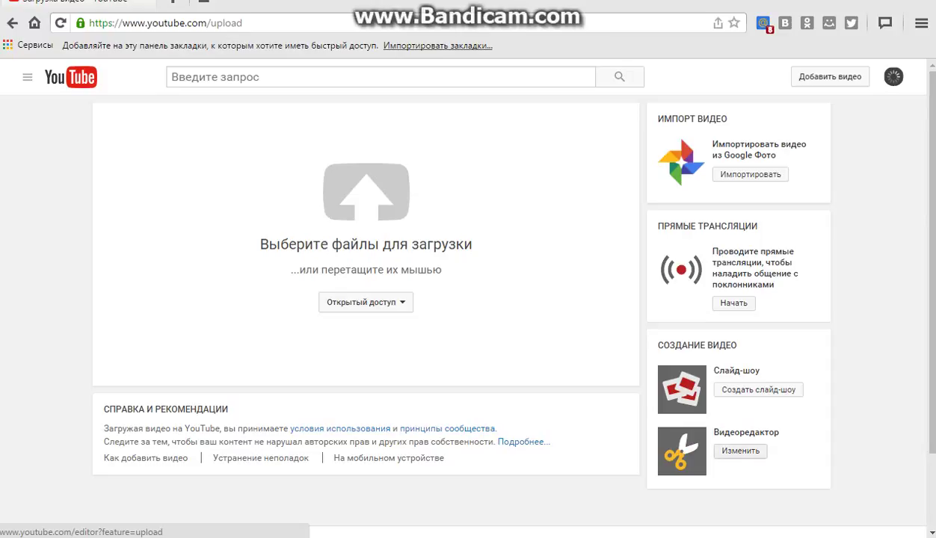
{"action": "left_click", "coordinate": [740, 451]}
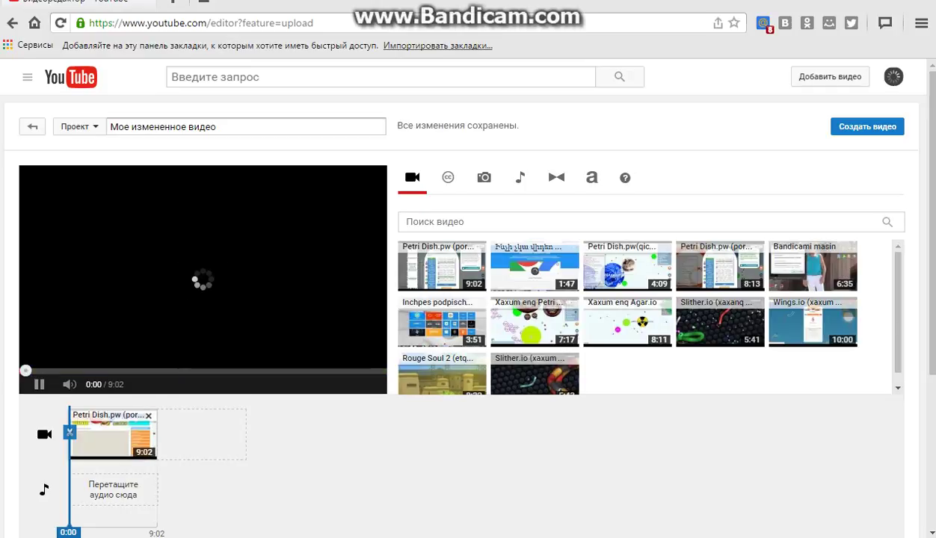
{"action": "left_click", "coordinate": [148, 416]}
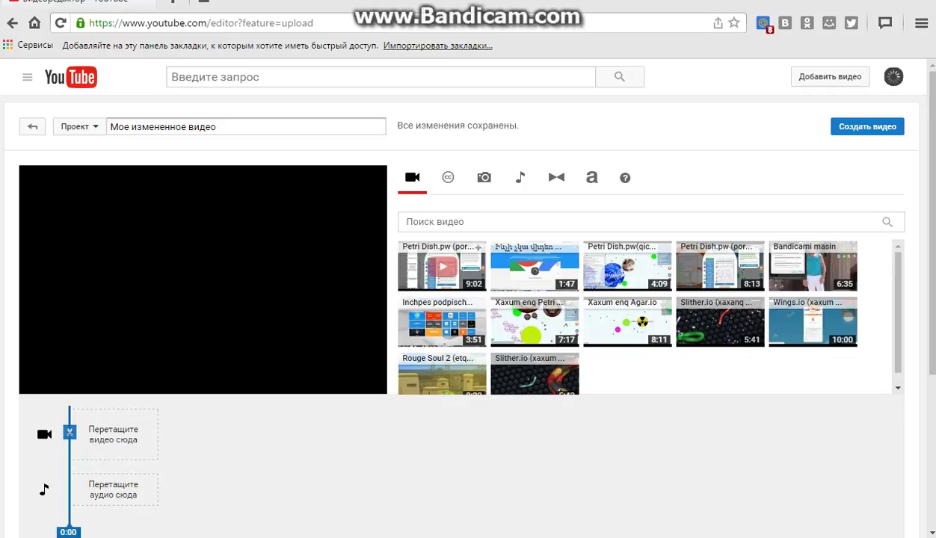
- Add the 1:47 video with the Armenian title to the timeline and pause the preview
{"action": "left_click_drag", "start_coordinate": [535, 266], "coordinate": [374, 389]}
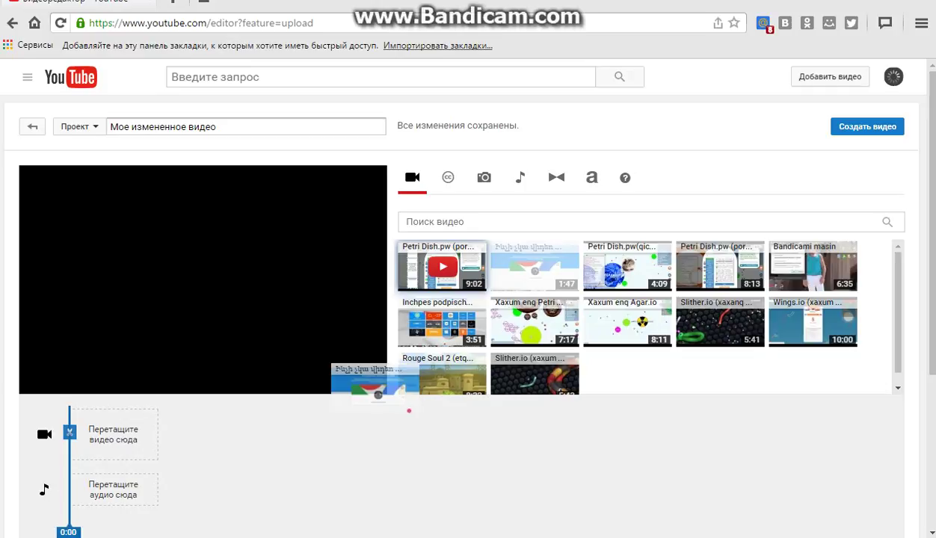
{"action": "left_click_drag", "start_coordinate": [374, 389], "coordinate": [441, 322]}
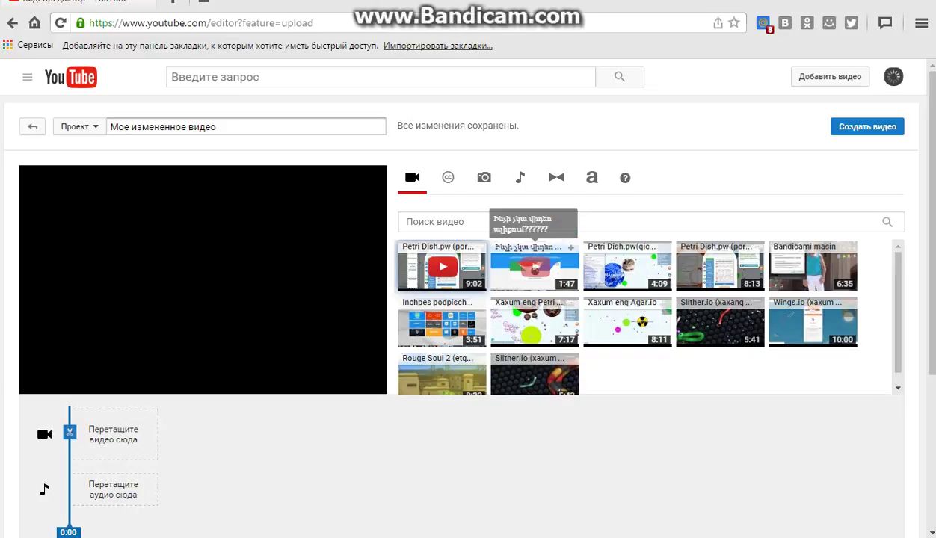
{"action": "left_click", "coordinate": [571, 246]}
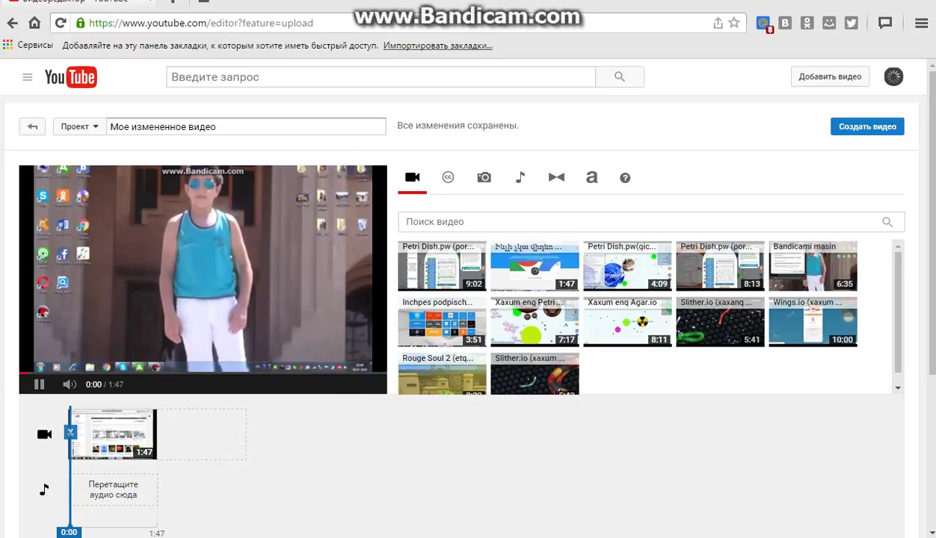
{"action": "key", "text": "space"}
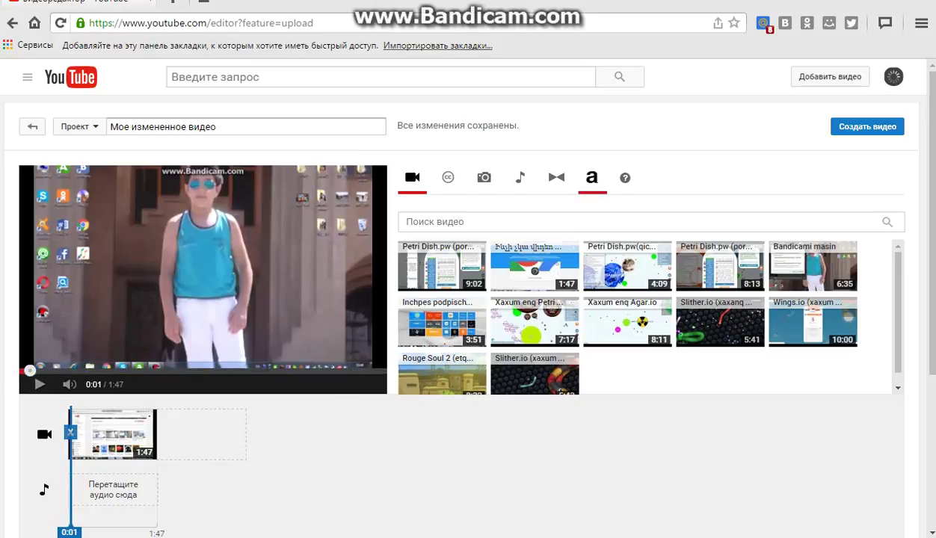
- Browse the Creative Commons video clips available for the project and open the section for adding photos
{"action": "left_click", "coordinate": [447, 177]}
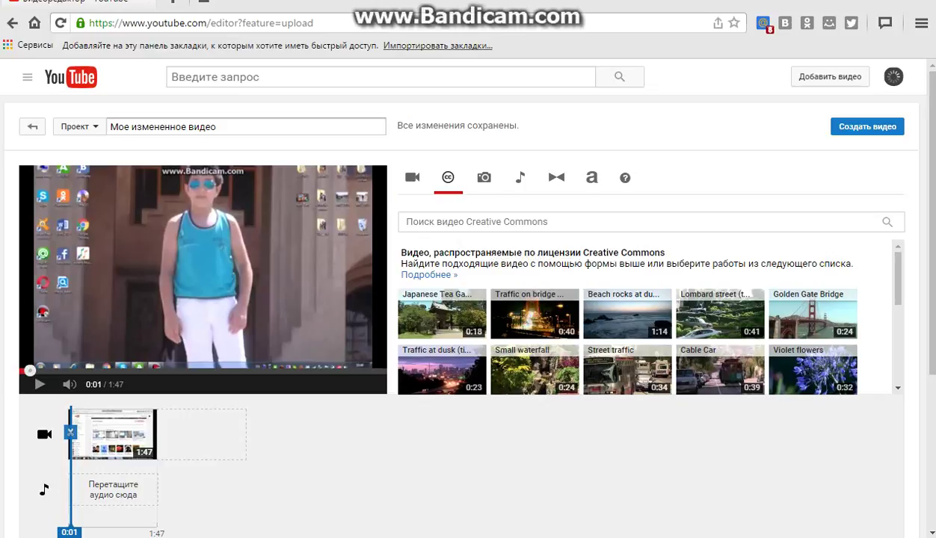
{"action": "scroll", "coordinate": [635, 336], "scroll_direction": "down", "scroll_amount": 8}
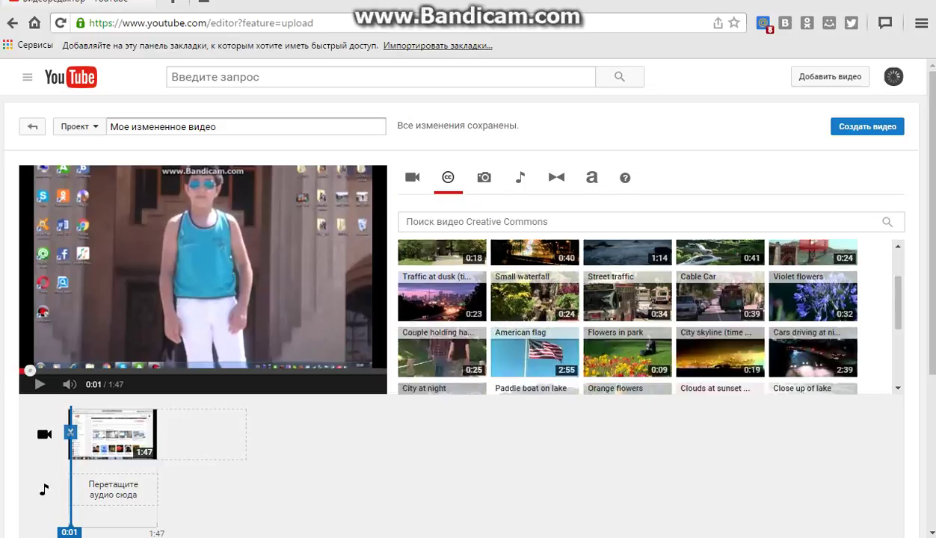
{"action": "scroll", "coordinate": [524, 299], "scroll_direction": "up", "scroll_amount": 3}
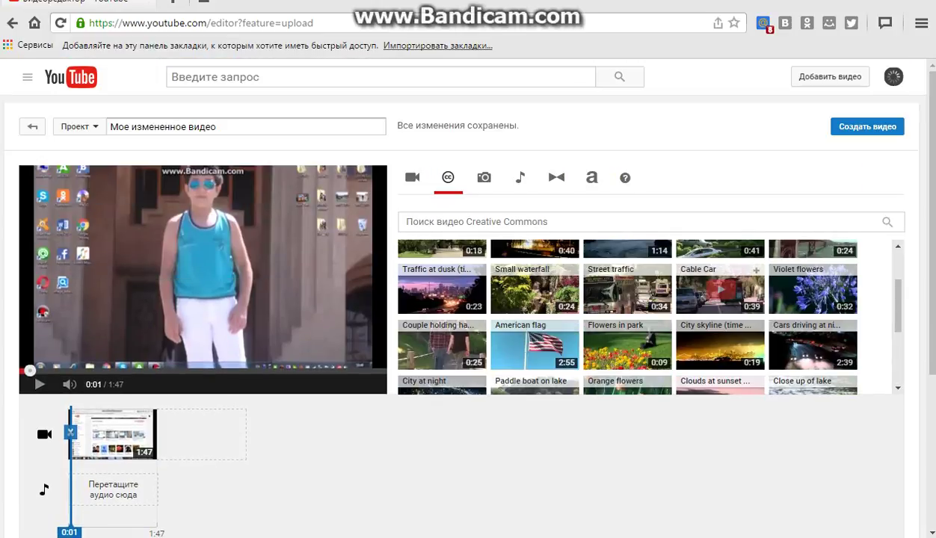
{"action": "scroll", "coordinate": [636, 336], "scroll_direction": "up", "scroll_amount": 2}
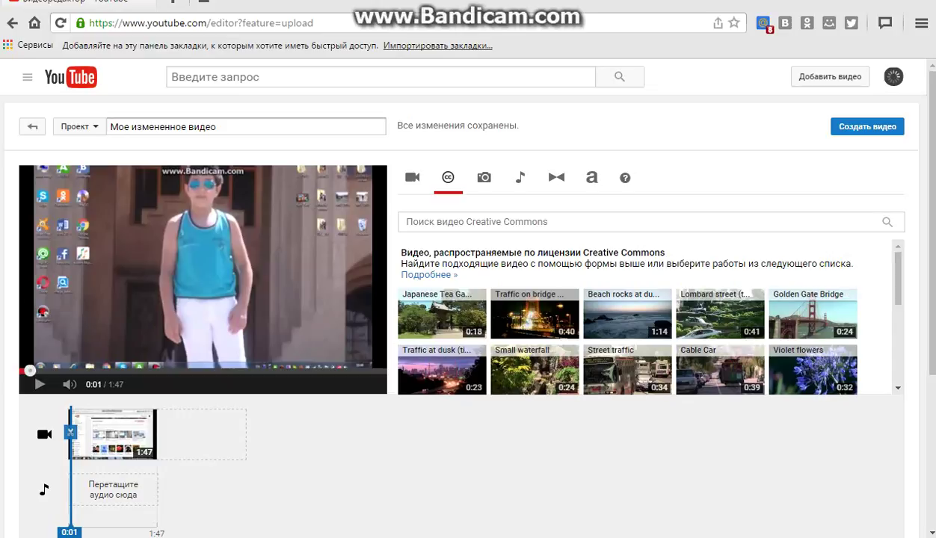
{"action": "left_click", "coordinate": [484, 177]}
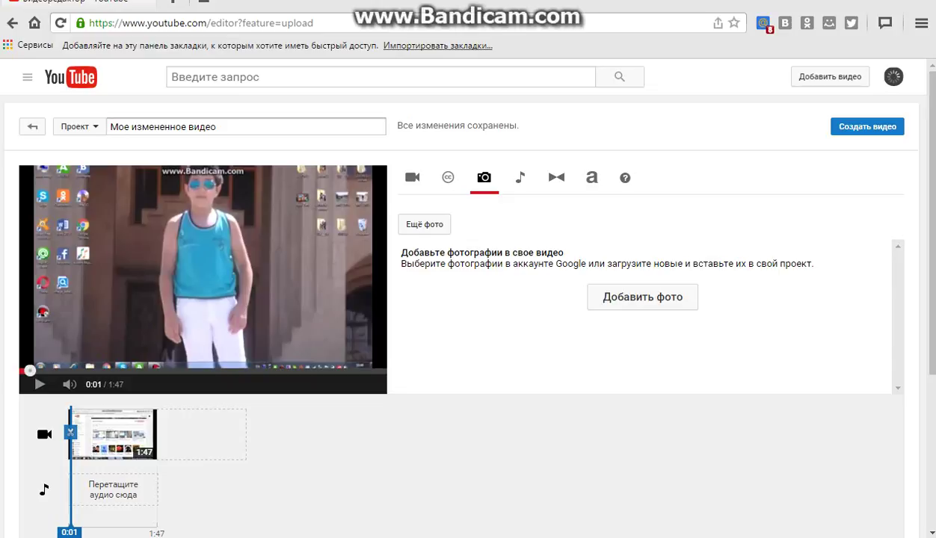
- Browse the audio library's list of music tracks available for the project
{"action": "left_click", "coordinate": [520, 178]}
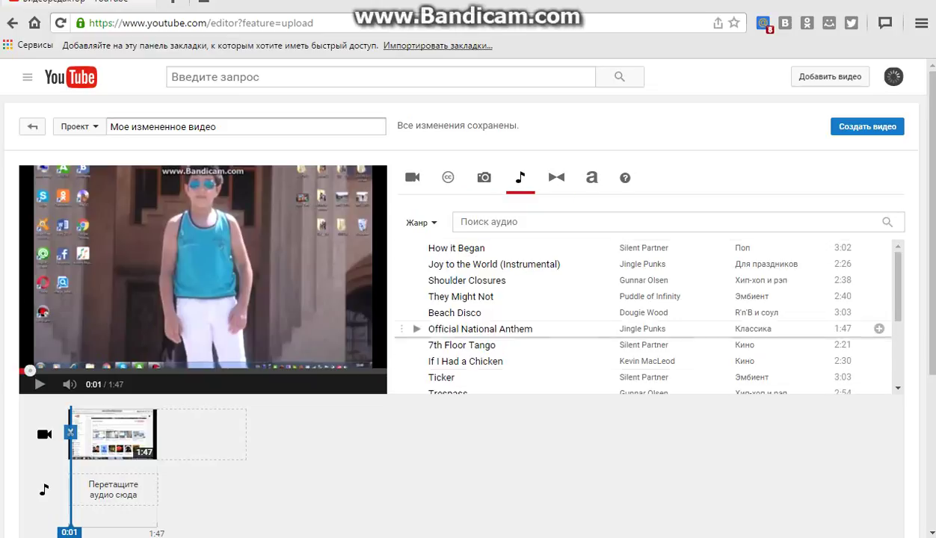
{"action": "scroll", "coordinate": [523, 325], "scroll_direction": "down", "scroll_amount": 2}
{"action": "scroll", "coordinate": [523, 322], "scroll_direction": "down", "scroll_amount": 6}
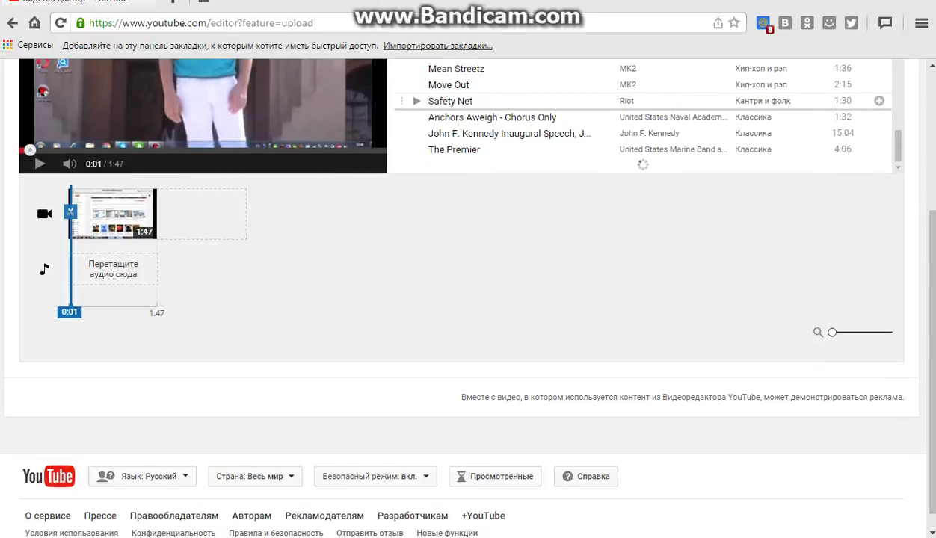
{"action": "scroll", "coordinate": [464, 224], "scroll_direction": "up", "scroll_amount": 1}
{"action": "scroll", "coordinate": [464, 257], "scroll_direction": "up", "scroll_amount": 2}
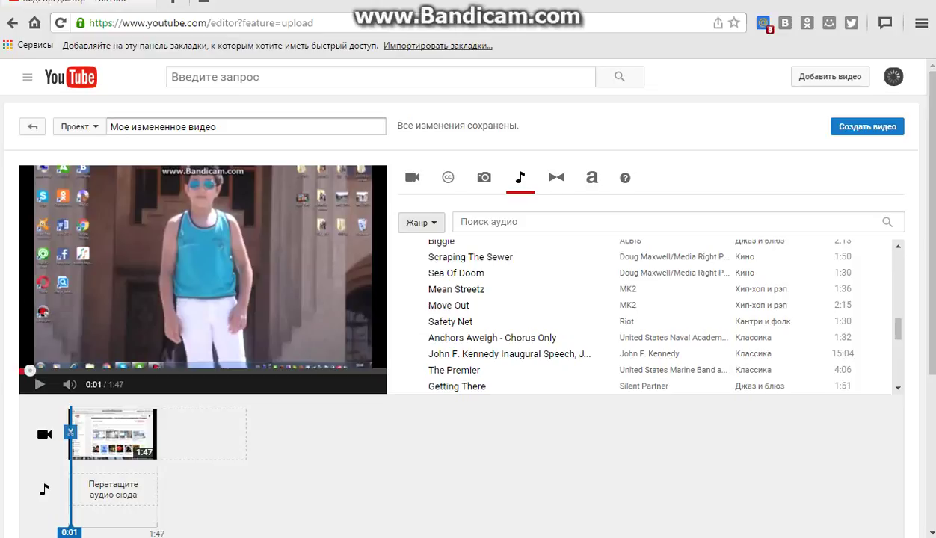
- Look through the audio library's genre filter options without choosing a genre and switch to the transitions
{"action": "left_click", "coordinate": [421, 223]}
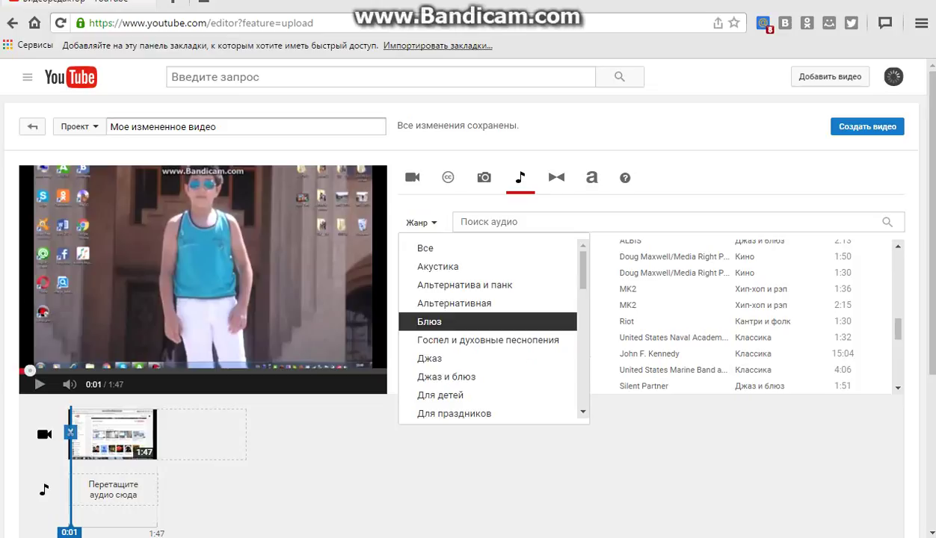
{"action": "scroll", "coordinate": [463, 329], "scroll_direction": "down", "scroll_amount": 5}
{"action": "scroll", "coordinate": [464, 329], "scroll_direction": "down", "scroll_amount": 3}
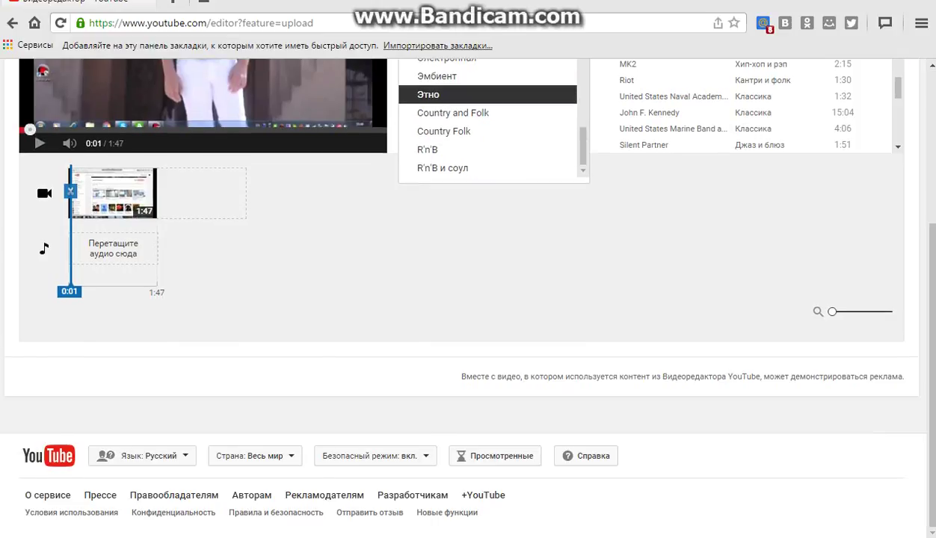
{"action": "scroll", "coordinate": [464, 76], "scroll_direction": "up", "scroll_amount": 3}
{"action": "scroll", "coordinate": [464, 318], "scroll_direction": "up", "scroll_amount": 5}
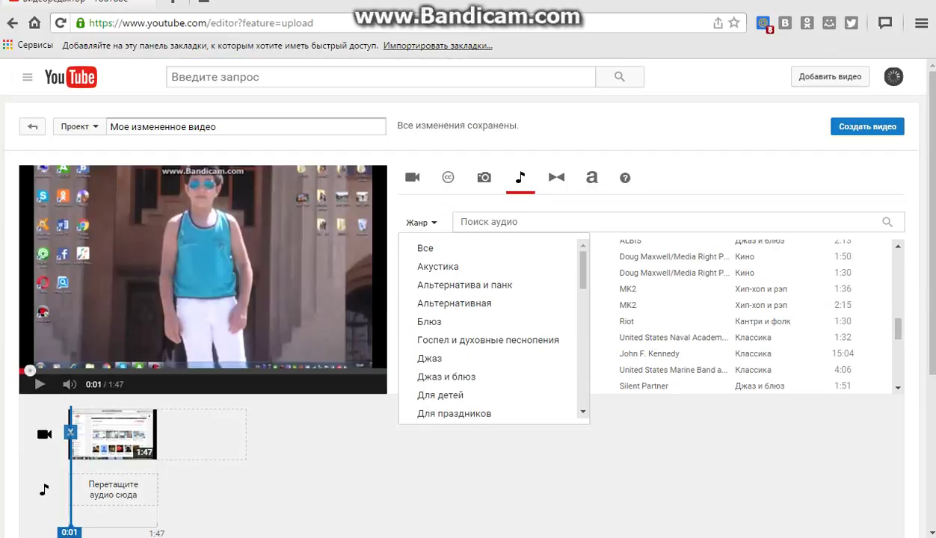
{"action": "left_click", "coordinate": [556, 177]}
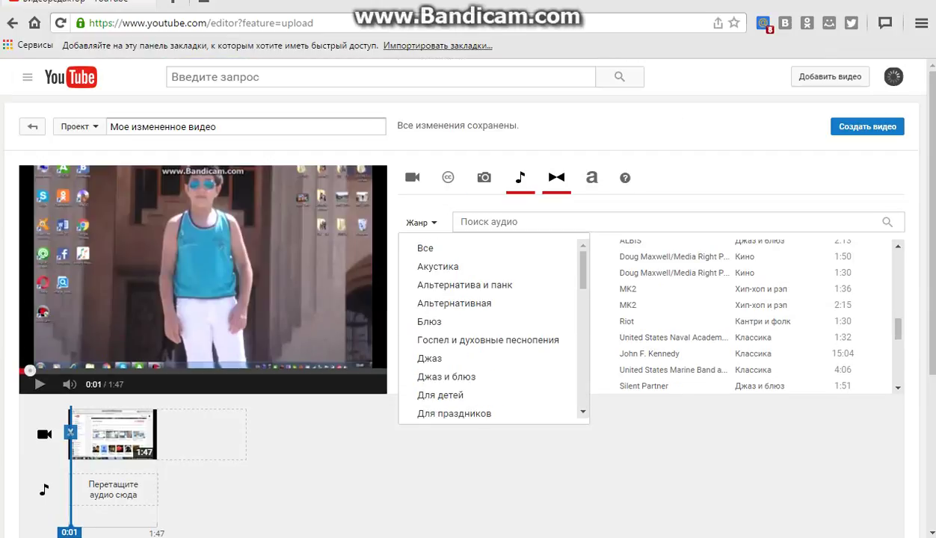